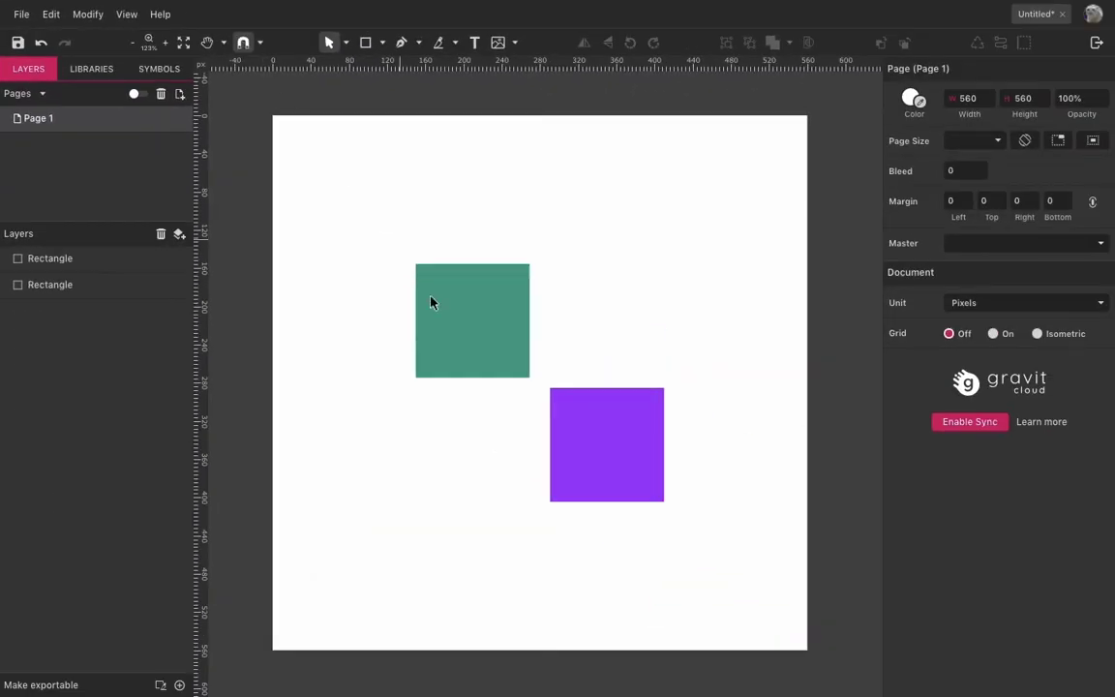
- Drag the green square up-right until it snaps above the purple square at X 220.5, Y 126
{"action": "mouse_move", "coordinate": [464, 319]}
{"action": "left_mouse_down"}
{"action": "mouse_move", "coordinate": [487, 317]}
{"action": "mouse_move", "coordinate": [459, 322]}
{"action": "left_mouse_up"}
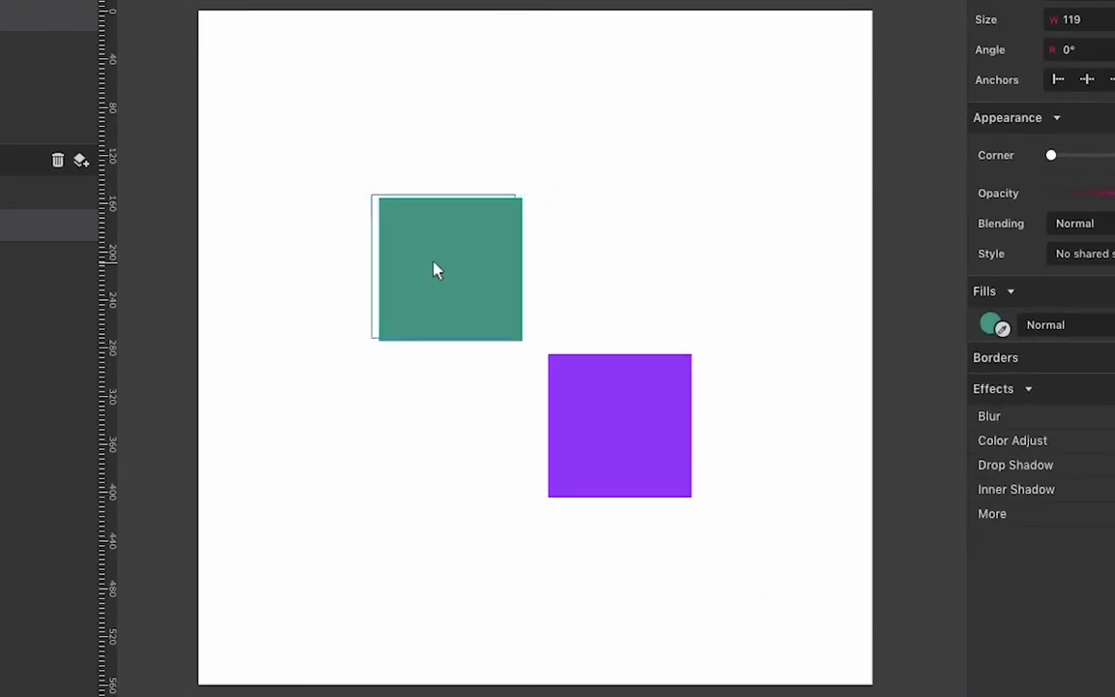
{"action": "left_click_drag", "start_coordinate": [435, 271], "coordinate": [530, 237]}
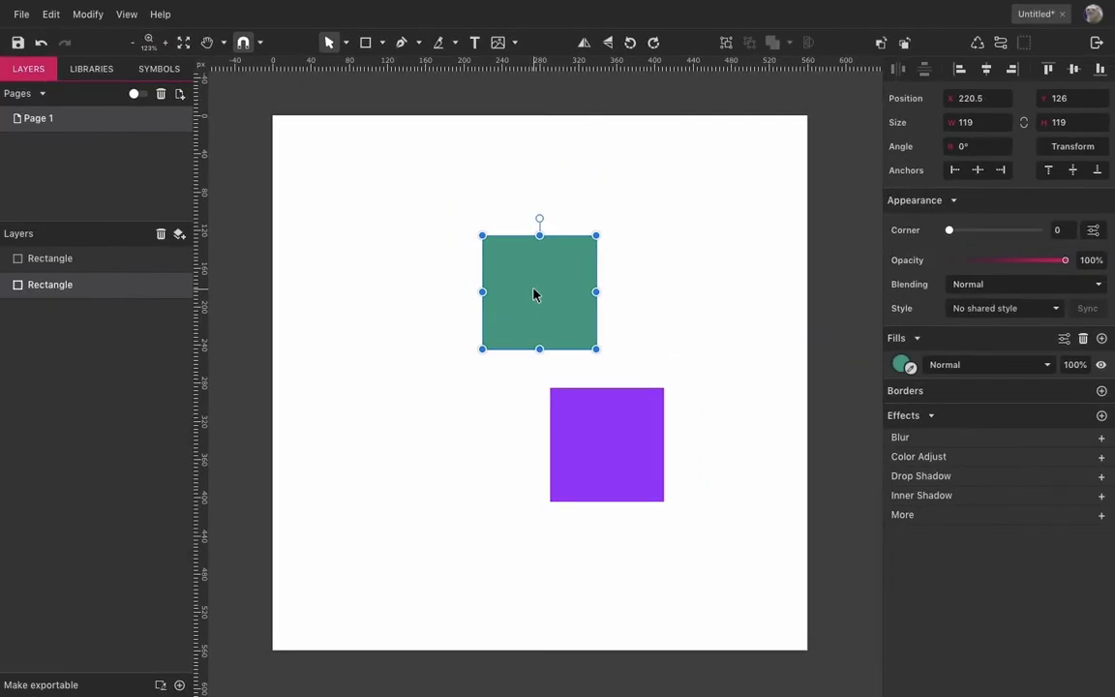
- Turn on Use Snap Zones and drag the green square left to about X 136, Y 142
{"action": "left_click", "coordinate": [262, 43]}
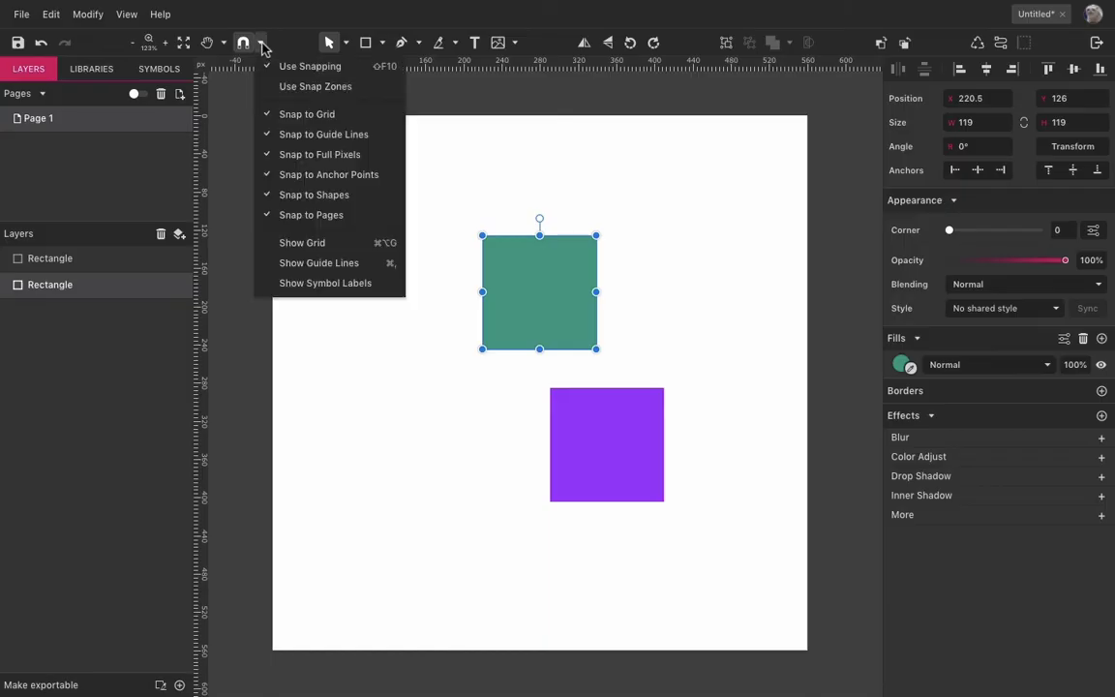
{"action": "left_click", "coordinate": [358, 89]}
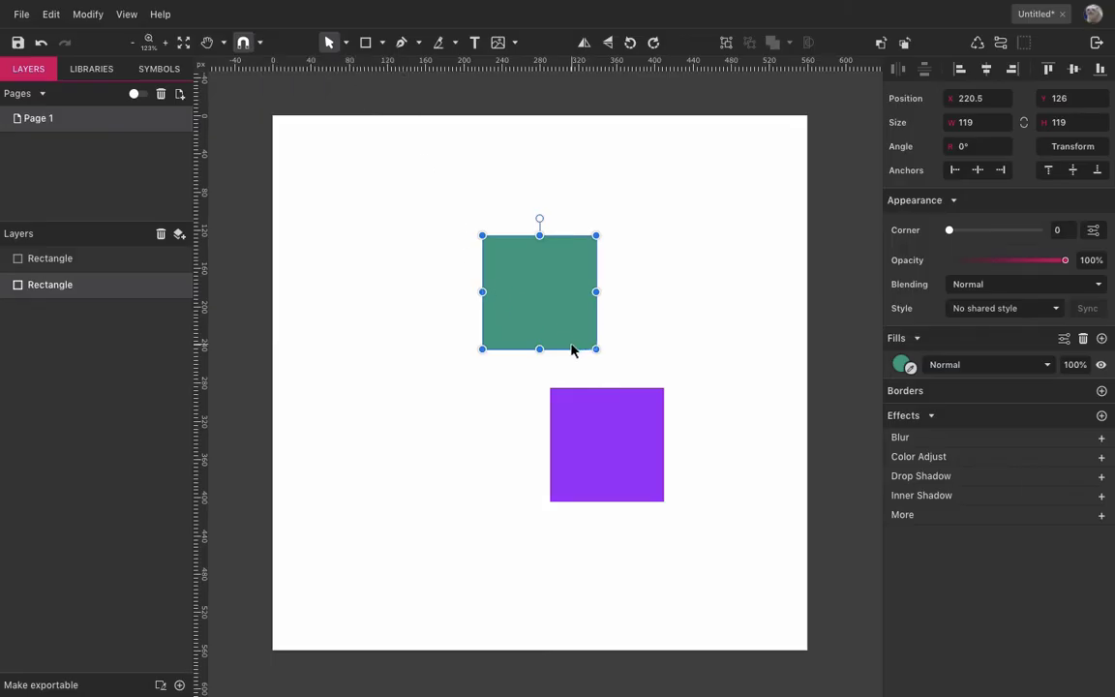
{"action": "left_click_drag", "start_coordinate": [571, 349], "coordinate": [523, 307]}
{"action": "left_click_drag", "start_coordinate": [514, 384], "coordinate": [491, 366]}
{"action": "left_click", "coordinate": [475, 400]}
- Turn on the page grid and zoom in on the page
{"action": "left_click", "coordinate": [260, 43]}
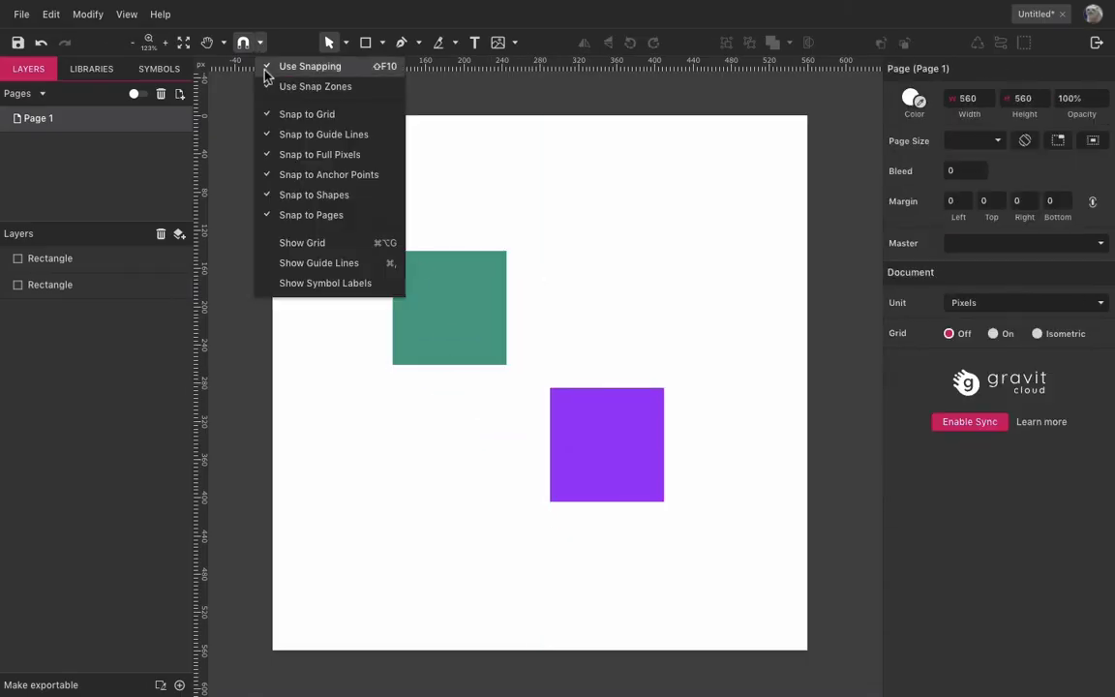
{"action": "left_click", "coordinate": [260, 44]}
{"action": "left_click", "coordinate": [259, 43]}
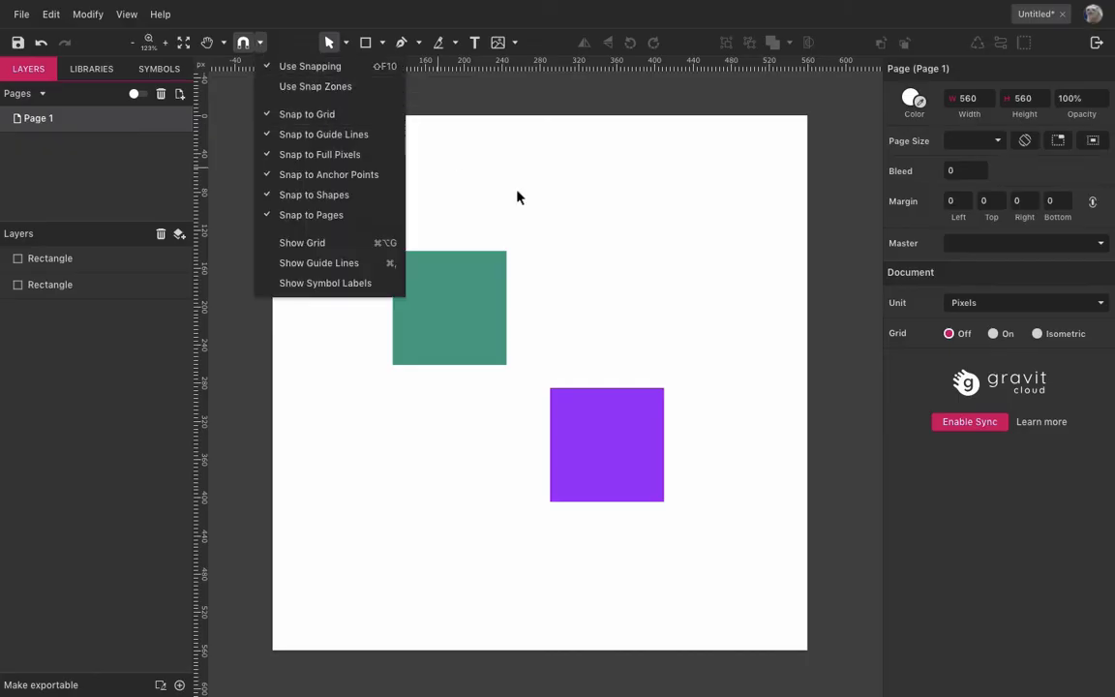
{"action": "left_click", "coordinate": [686, 189]}
{"action": "left_click", "coordinate": [994, 333]}
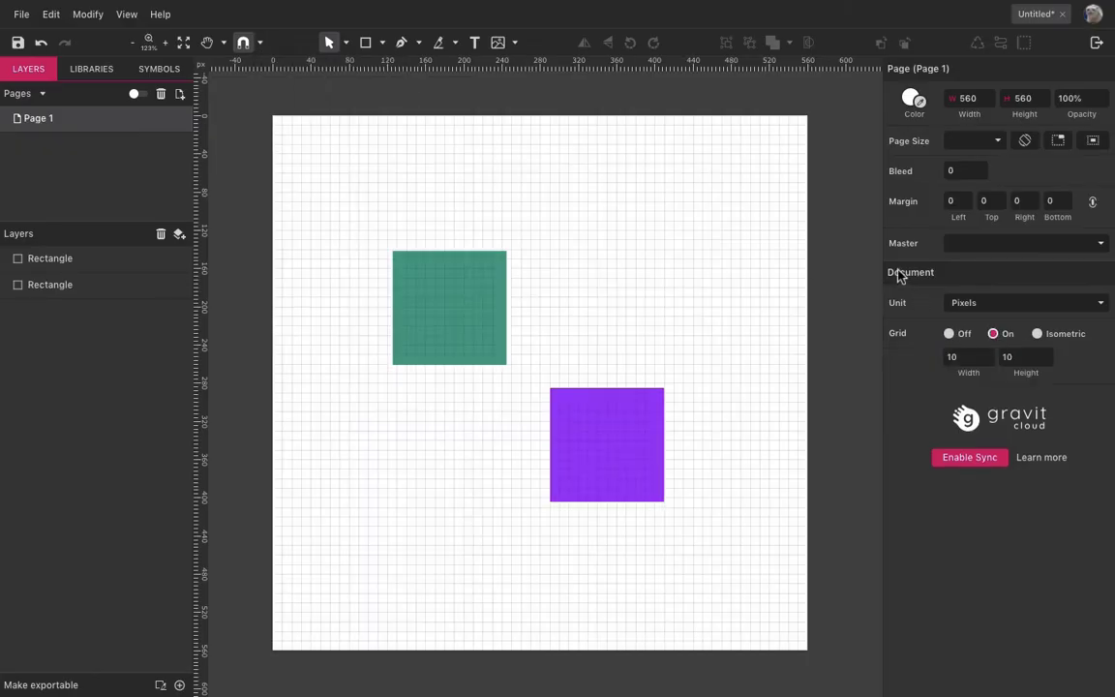
{"action": "scroll", "coordinate": [448, 293], "scroll_direction": "up", "scroll_amount": 3}
- Resize the green square to 110 × 101 at X 160, Y 170 on the grid, then hide the grid
{"action": "left_click", "coordinate": [453, 236]}
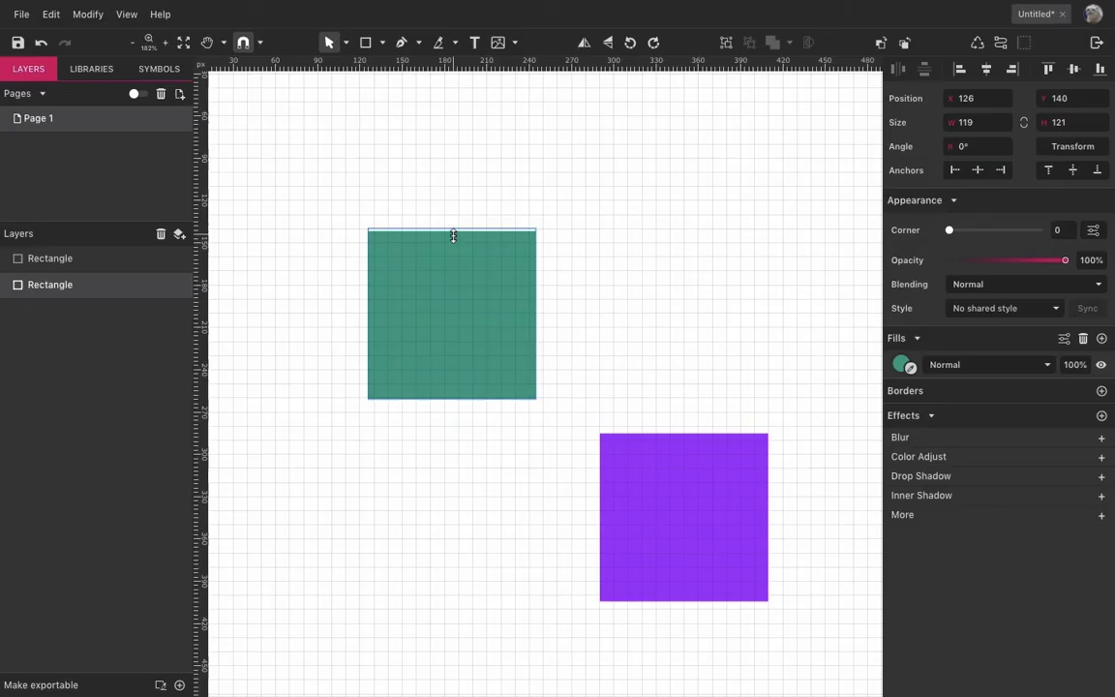
{"action": "left_click_drag", "start_coordinate": [452, 233], "coordinate": [452, 242]}
{"action": "left_click_drag", "start_coordinate": [464, 358], "coordinate": [598, 316]}
{"action": "left_click_drag", "start_coordinate": [662, 275], "coordinate": [654, 275]}
{"action": "left_click_drag", "start_coordinate": [577, 354], "coordinate": [499, 396]}
{"action": "left_click", "coordinate": [599, 226]}
{"action": "left_click", "coordinate": [949, 333]}
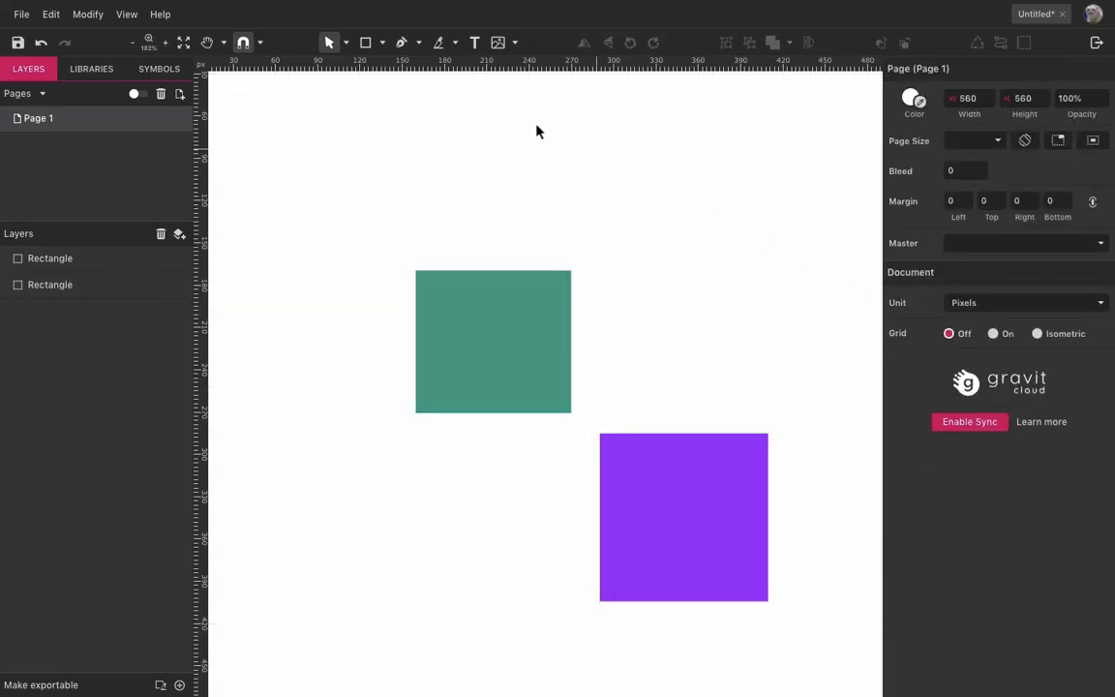
- Show the guide lines with Ctrl+comma, back in the selection tool
{"action": "left_click", "coordinate": [259, 43]}
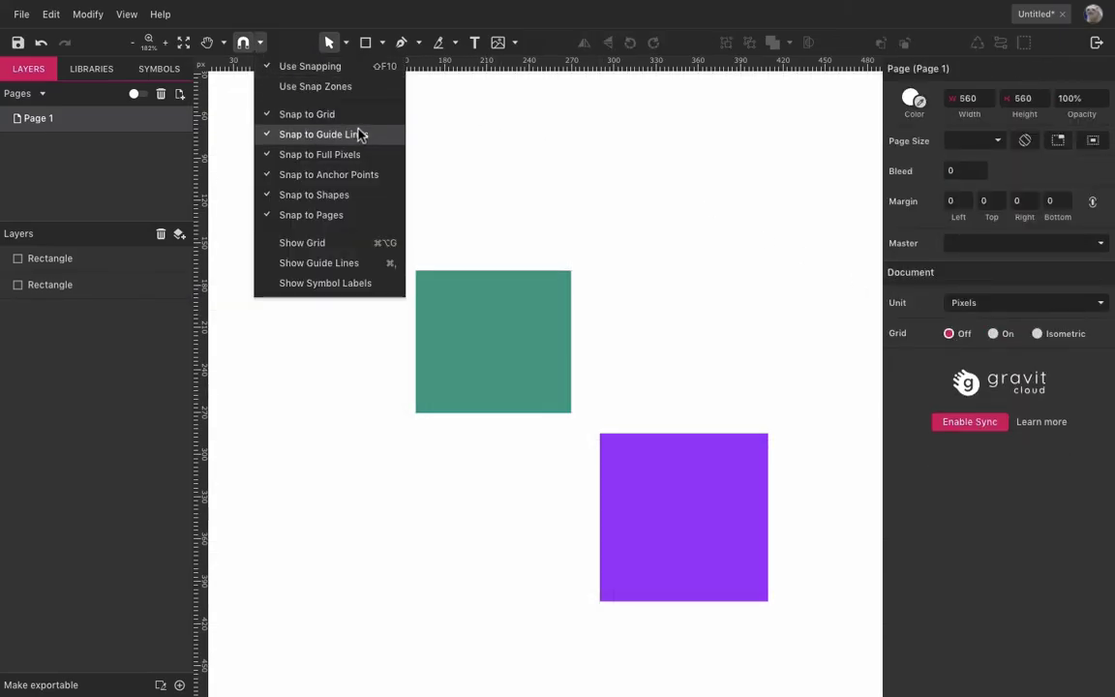
{"action": "left_click", "coordinate": [566, 229]}
{"action": "scroll", "coordinate": [565, 229], "scroll_direction": "down", "scroll_amount": 5}
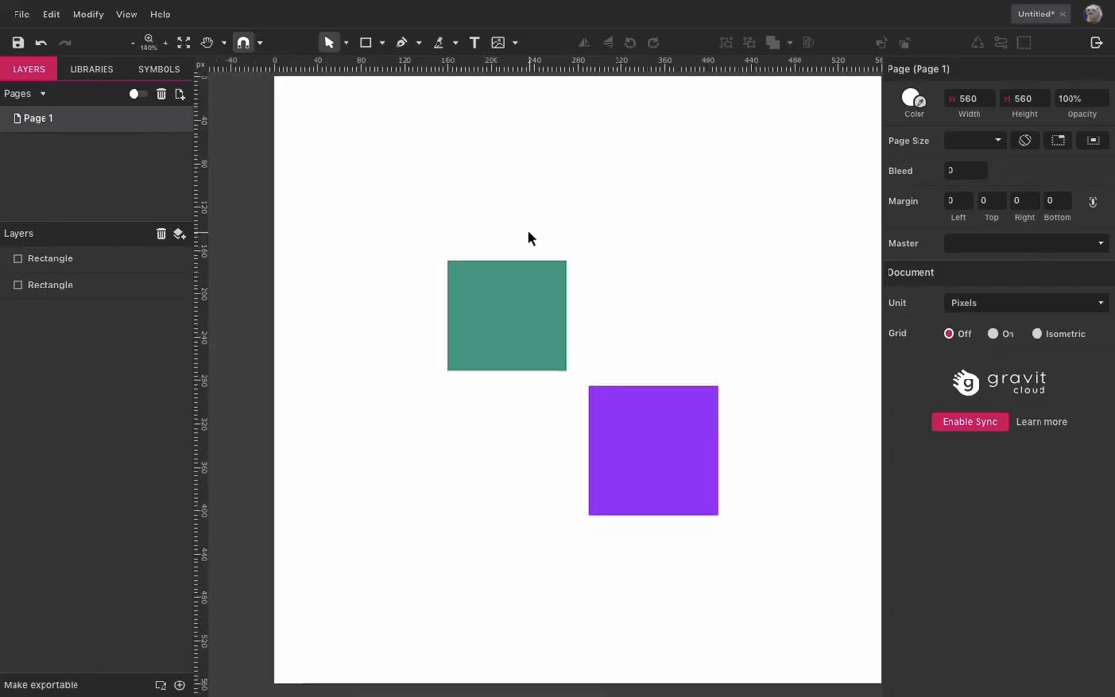
{"action": "key", "text": "v"}
{"action": "key", "text": "ctrl+comma"}
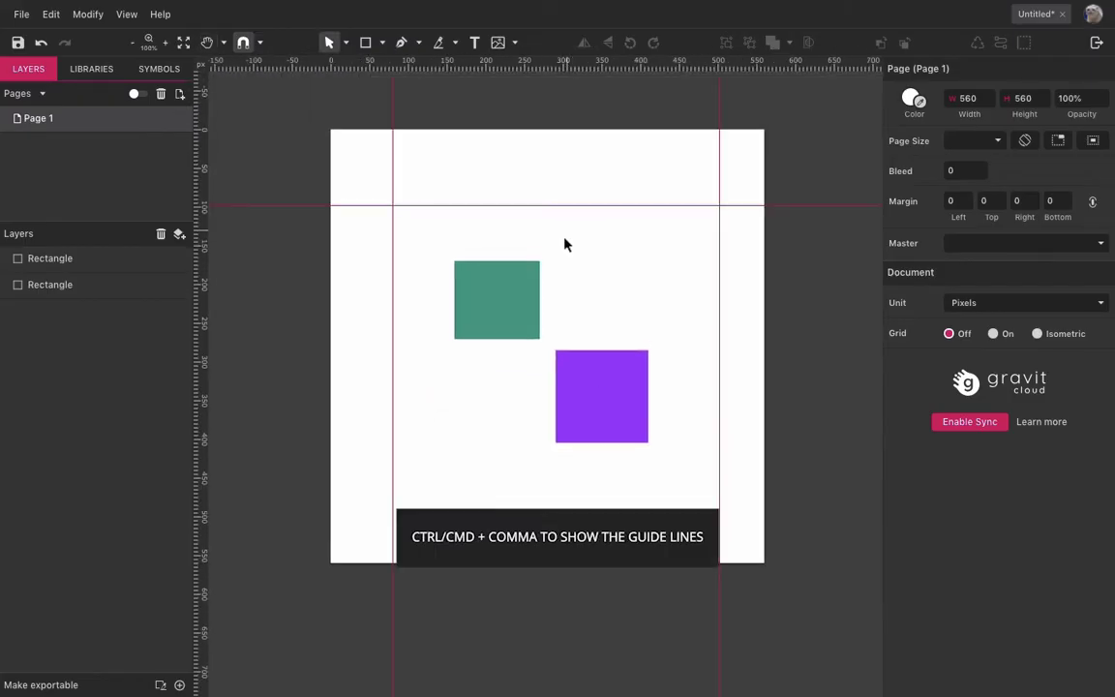
{"action": "scroll", "coordinate": [474, 250], "scroll_direction": "up", "scroll_amount": 2}
- Snap the green square onto the guides at X 80, Y 48.4 and move purple to X 256, Y 200
{"action": "left_click", "coordinate": [450, 281]}
{"action": "left_click_drag", "start_coordinate": [450, 281], "coordinate": [447, 162]}
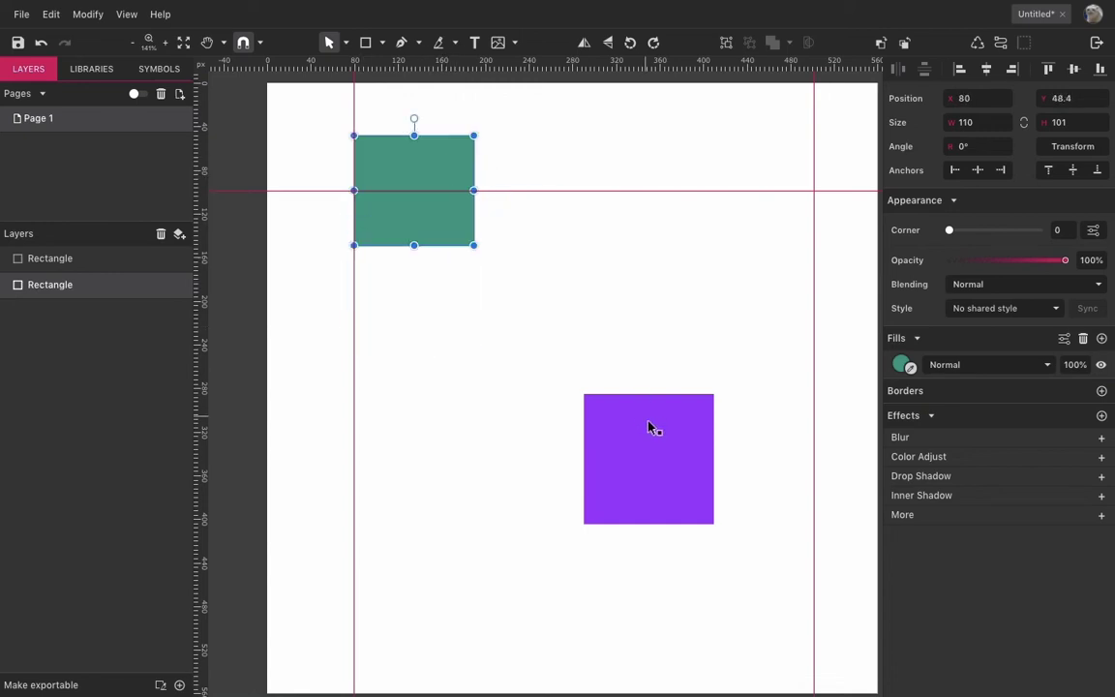
{"action": "left_click_drag", "start_coordinate": [649, 428], "coordinate": [611, 373]}
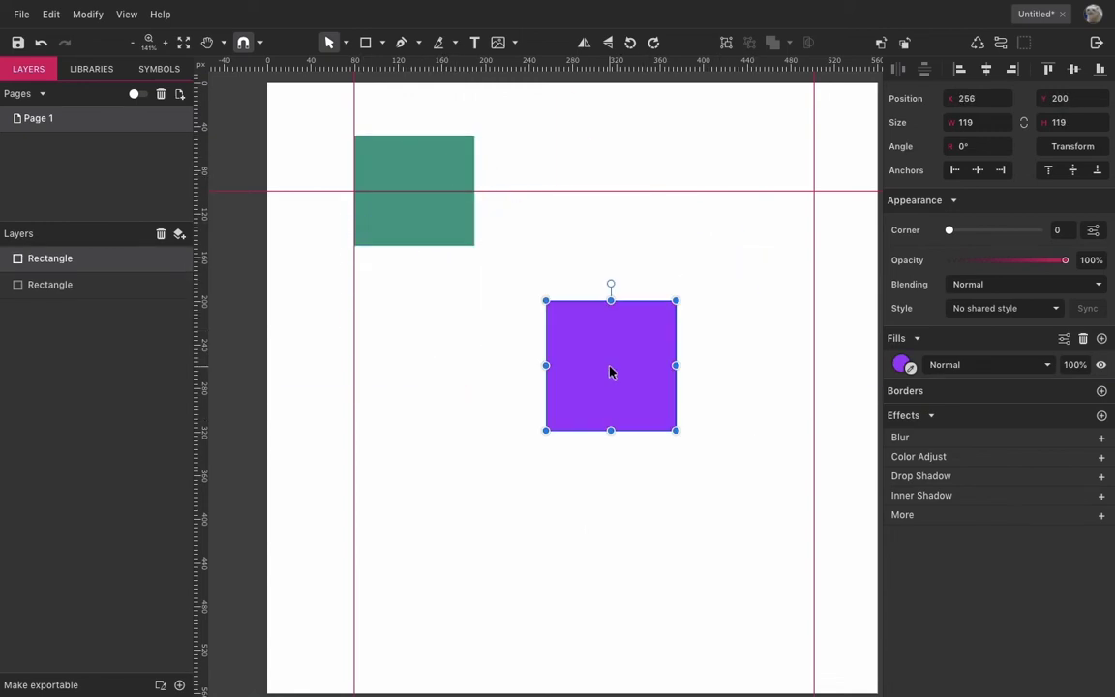
{"action": "left_click", "coordinate": [625, 247]}
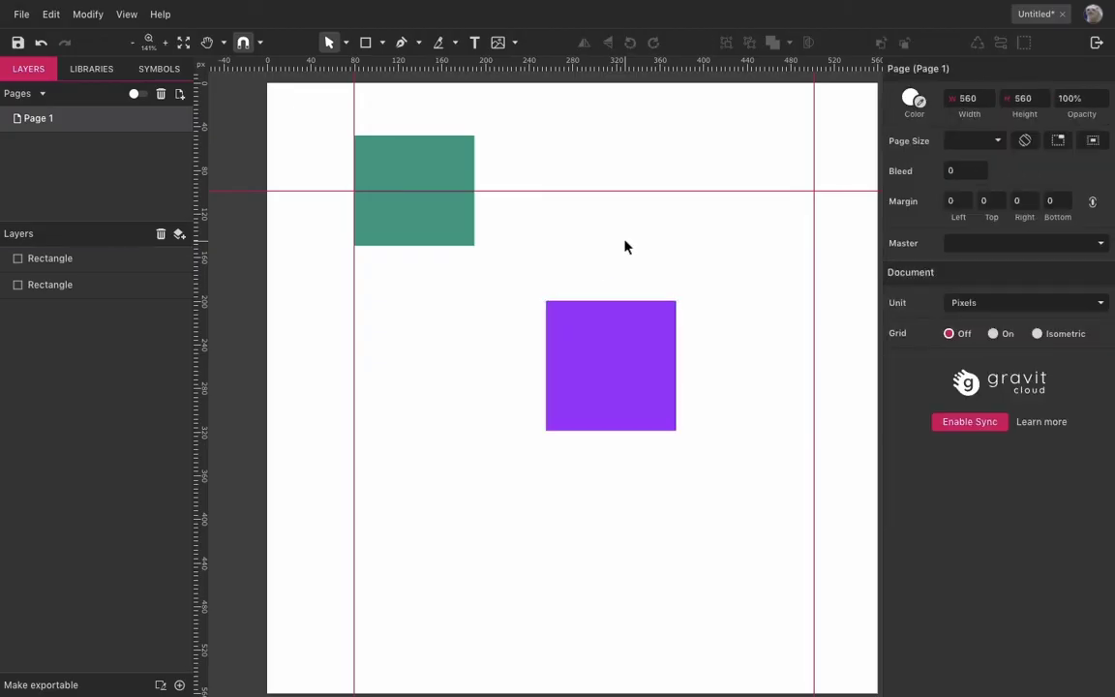
- Enable Snap to Full Pixels and draw a new 63 × 63 light grey square
{"action": "left_click", "coordinate": [260, 43]}
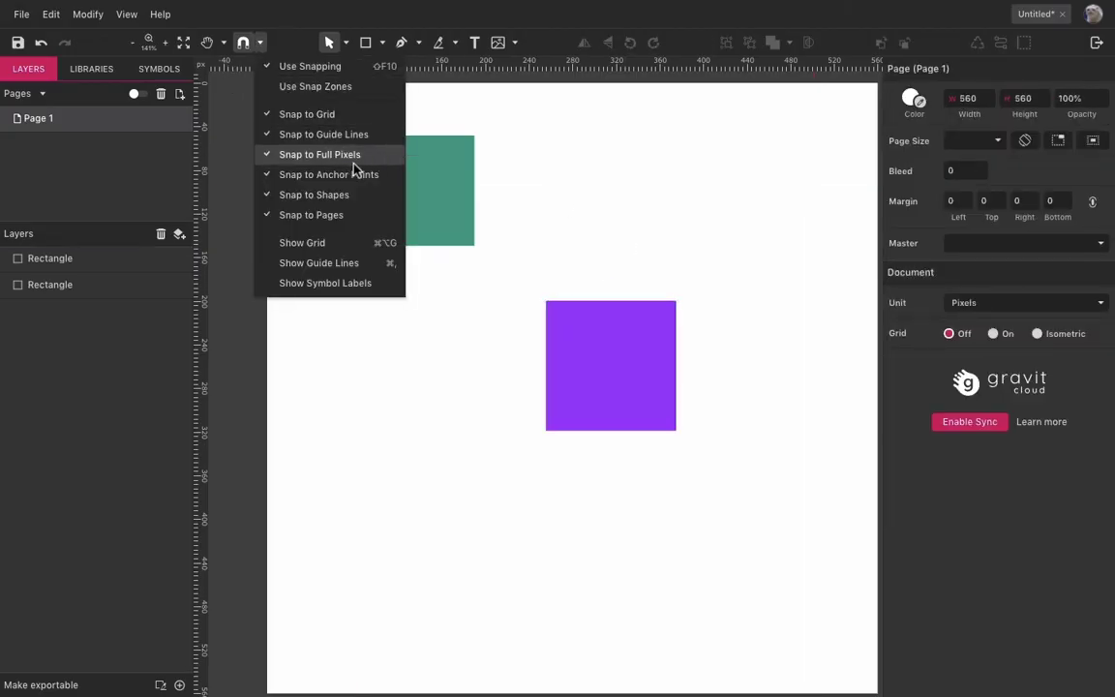
{"action": "left_click", "coordinate": [605, 199]}
{"action": "key", "text": "r"}
{"action": "left_click_drag", "start_coordinate": [414, 423], "coordinate": [482, 492]}
- Move the grey square to about X 127, Y 313, left of and below the purple square
{"action": "left_click_drag", "start_coordinate": [451, 444], "coordinate": [461, 470]}
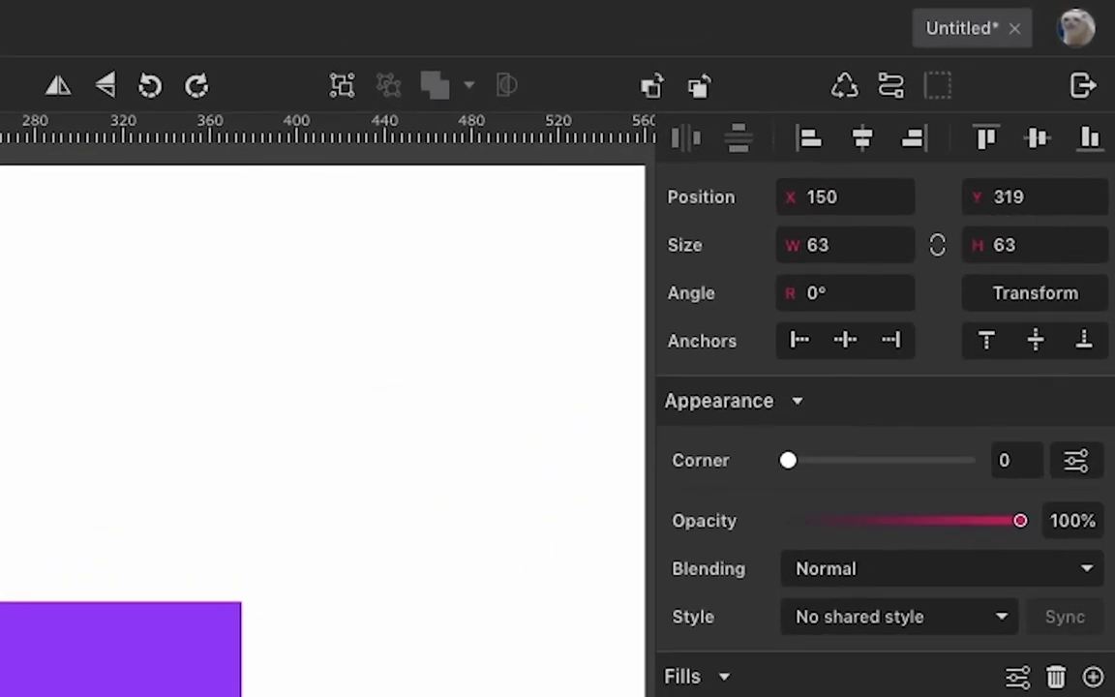
{"action": "left_click_drag", "start_coordinate": [2, 694], "coordinate": [90, 693]}
{"action": "left_click_drag", "start_coordinate": [610, 533], "coordinate": [437, 456]}
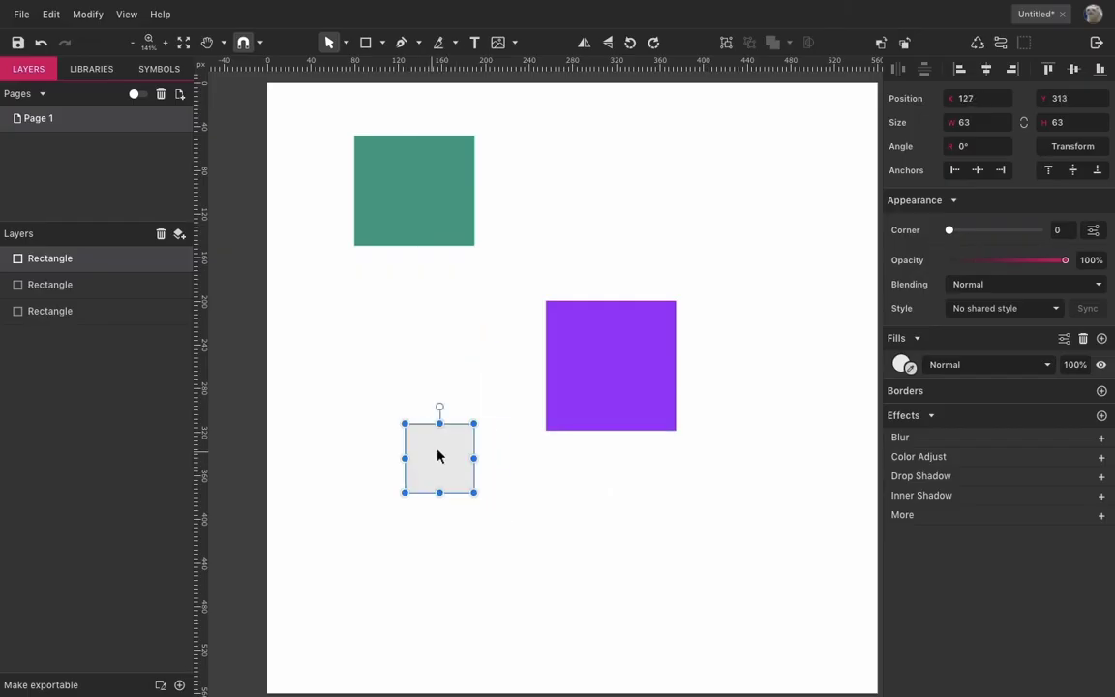
{"action": "left_click", "coordinate": [500, 319]}
- With Snap to Anchor Points on, snap the green square's corner to the purple square's corner
{"action": "left_click", "coordinate": [259, 43]}
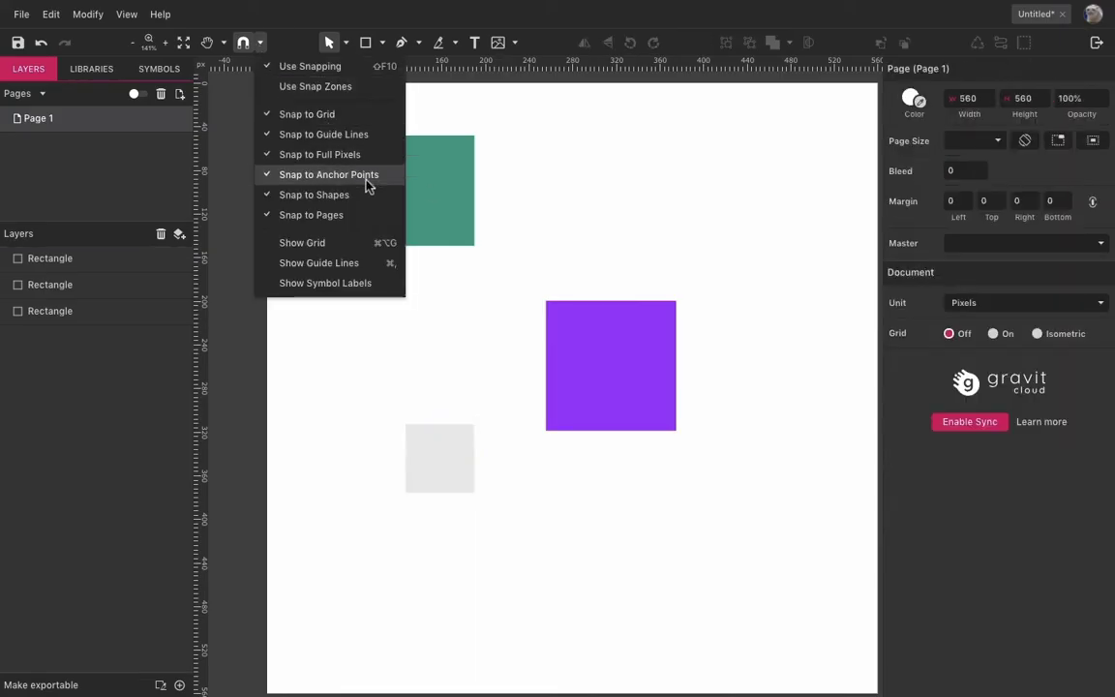
{"action": "left_click", "coordinate": [565, 268]}
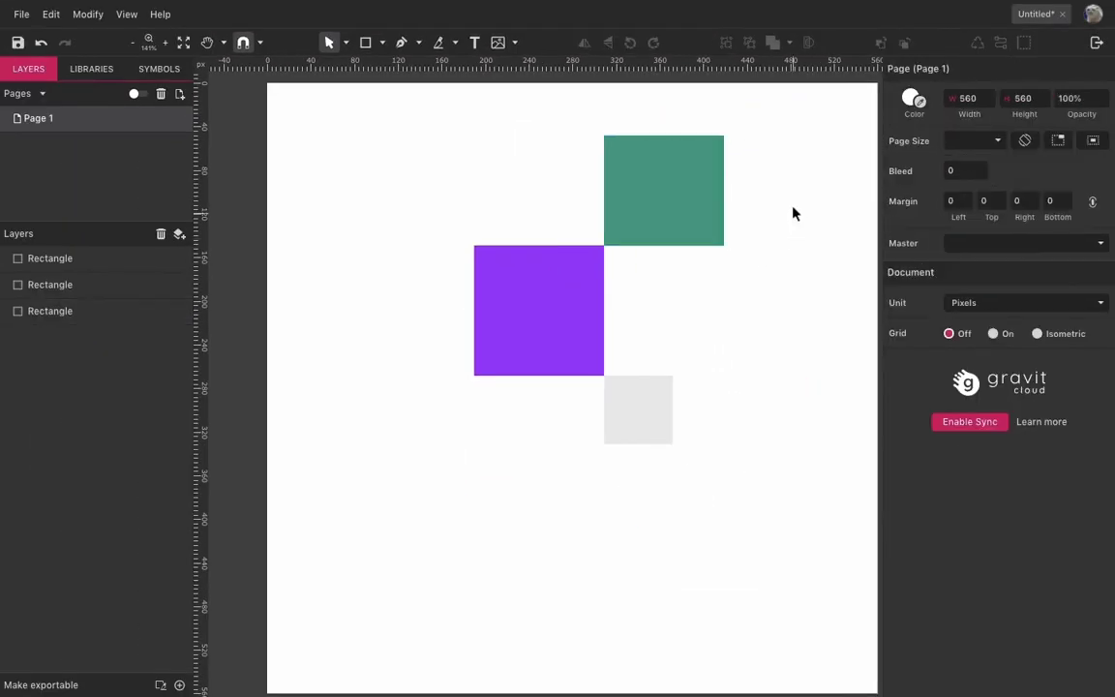
{"action": "key", "text": "h"}
{"action": "left_click_drag", "start_coordinate": [964, 222], "coordinate": [851, 254]}
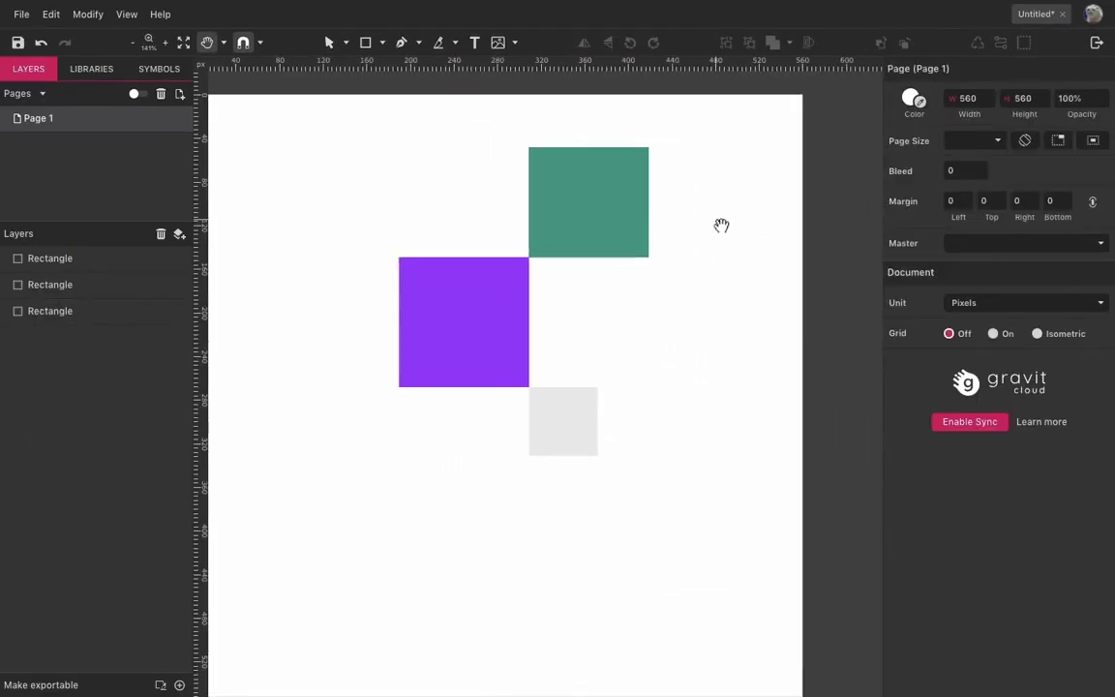
- Turn on Snap to Shapes and stack the green, grey and purple squares edge to edge
{"action": "key", "text": "v"}
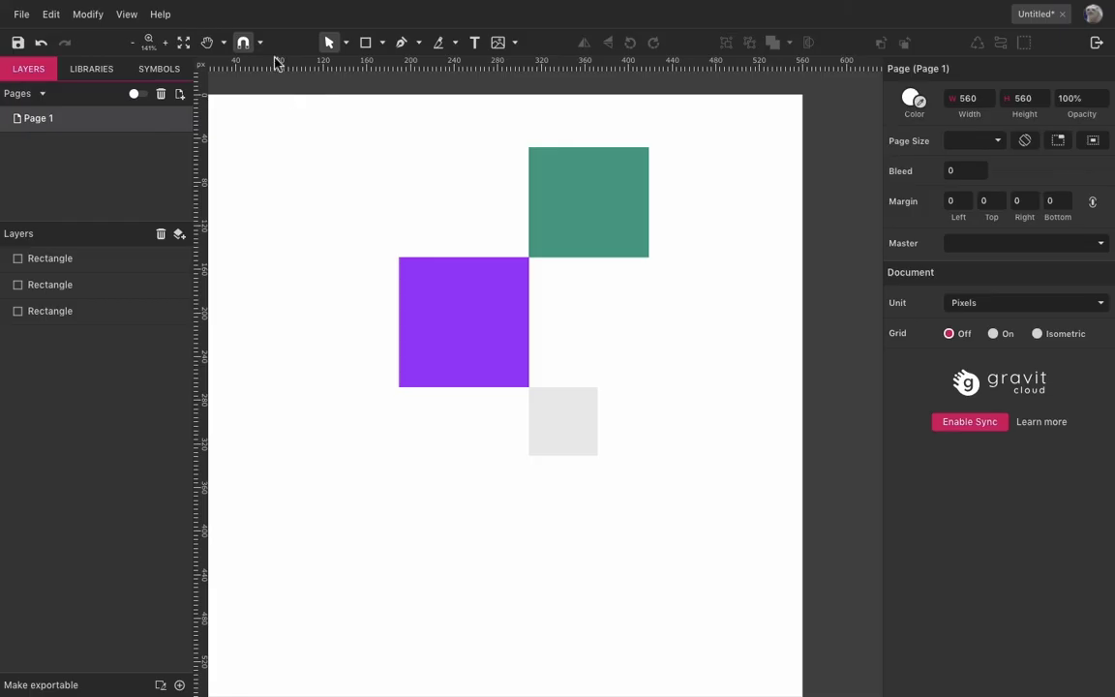
{"action": "left_click", "coordinate": [261, 44]}
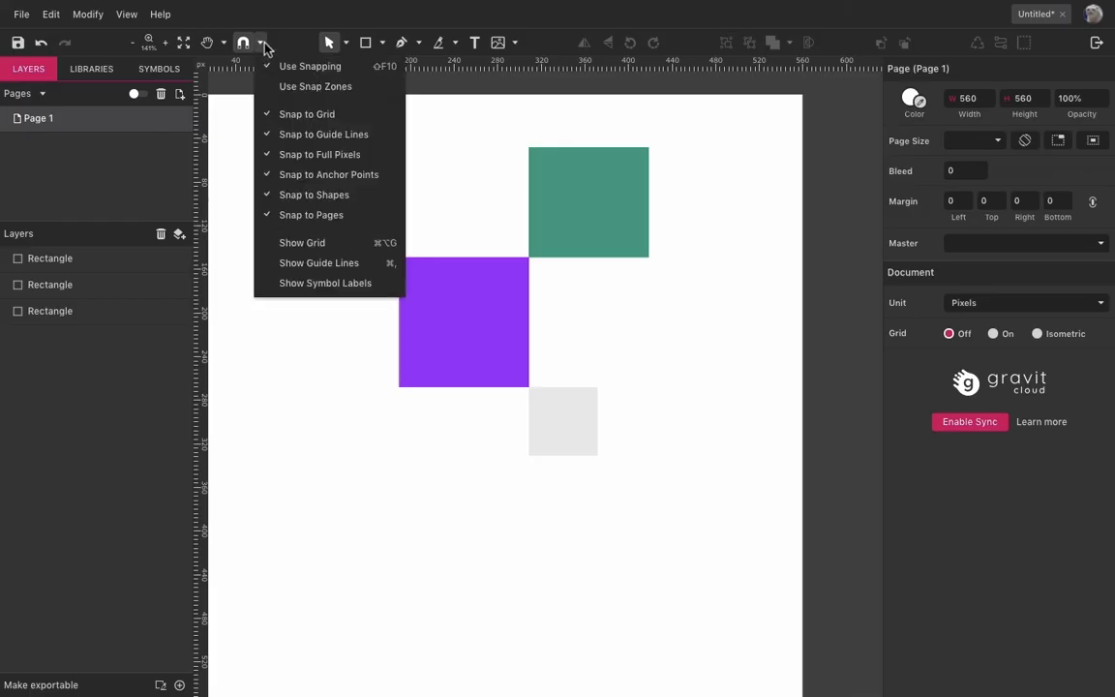
{"action": "left_click", "coordinate": [395, 195]}
{"action": "left_click", "coordinate": [585, 242]}
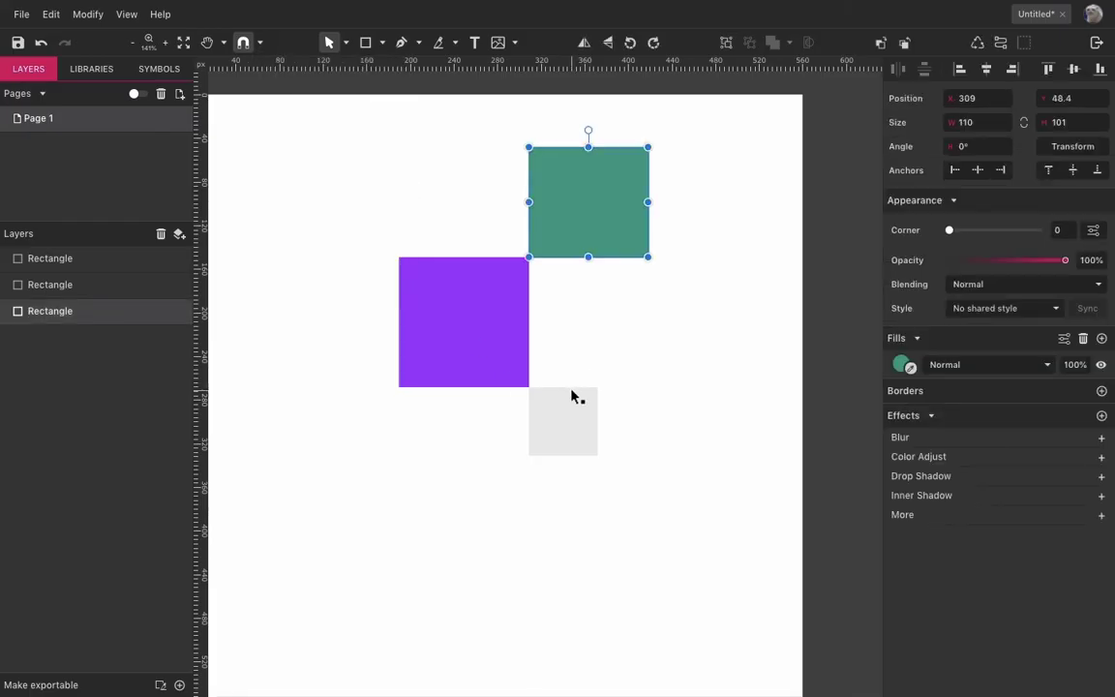
{"action": "left_click_drag", "start_coordinate": [549, 243], "coordinate": [464, 242]}
{"action": "left_click_drag", "start_coordinate": [455, 296], "coordinate": [557, 492]}
{"action": "left_click_drag", "start_coordinate": [556, 411], "coordinate": [515, 280]}
{"action": "left_click_drag", "start_coordinate": [507, 220], "coordinate": [548, 395]}
{"action": "mouse_move", "coordinate": [535, 473]}
{"action": "left_mouse_down"}
{"action": "mouse_move", "coordinate": [515, 458]}
{"action": "mouse_move", "coordinate": [523, 463]}
{"action": "left_mouse_up"}
- With Snap to Pages, put purple at the page's top-left corner (0, 0) and grey against the top edge
{"action": "left_click", "coordinate": [260, 42]}
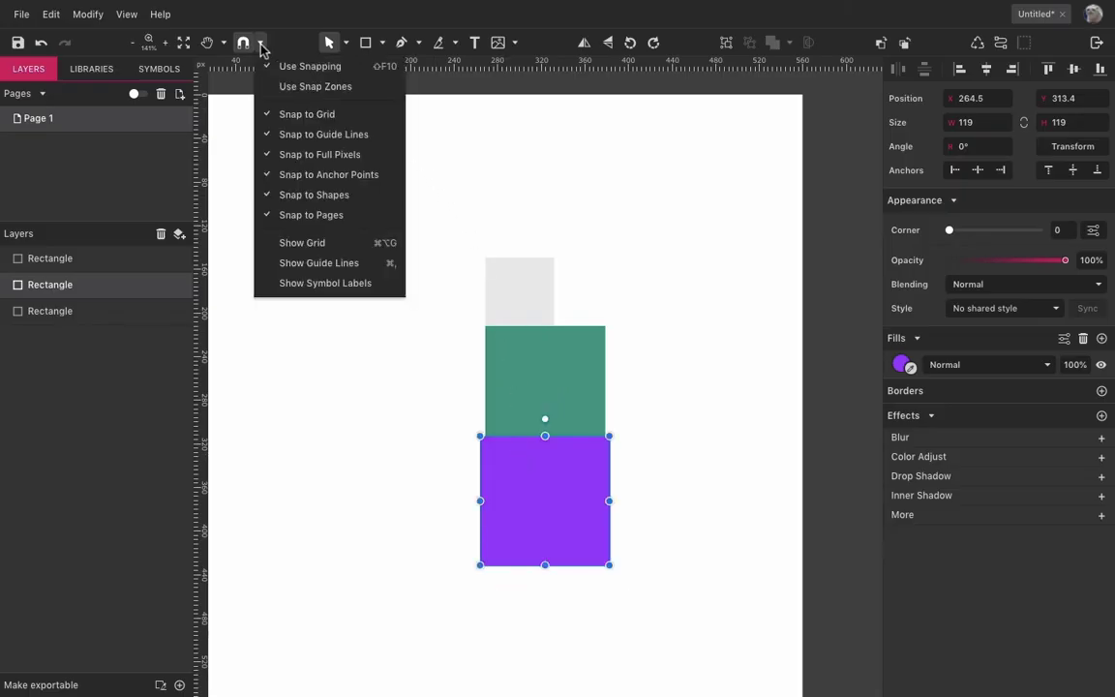
{"action": "left_click", "coordinate": [593, 208]}
{"action": "left_click_drag", "start_coordinate": [491, 276], "coordinate": [595, 291]}
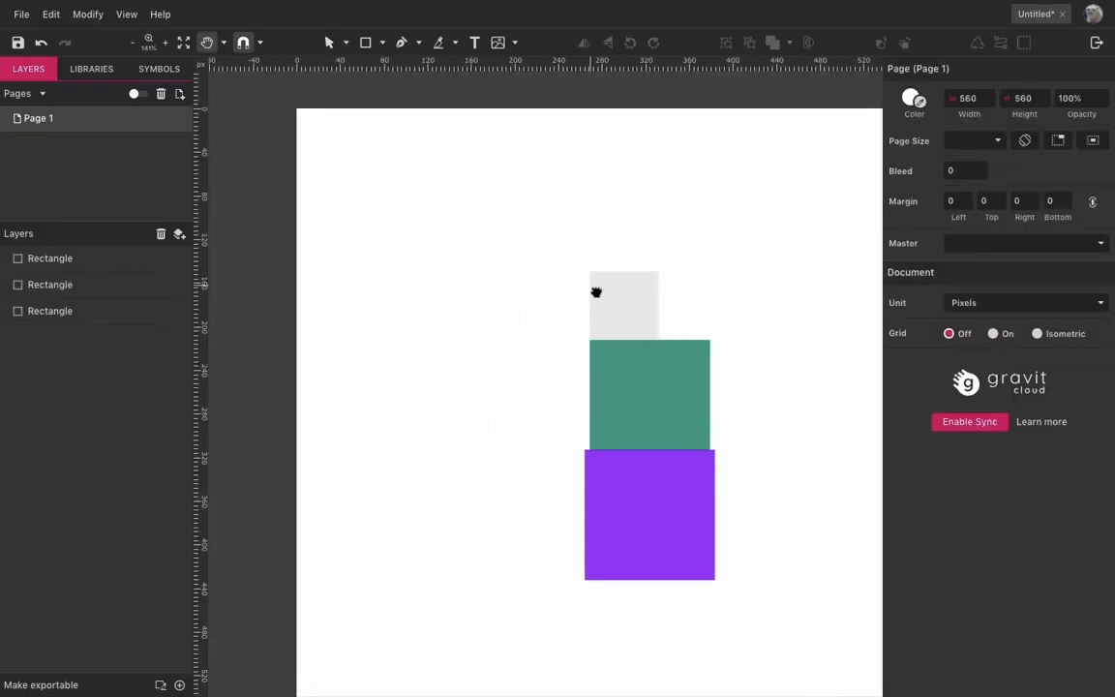
{"action": "left_click_drag", "start_coordinate": [618, 527], "coordinate": [343, 127]}
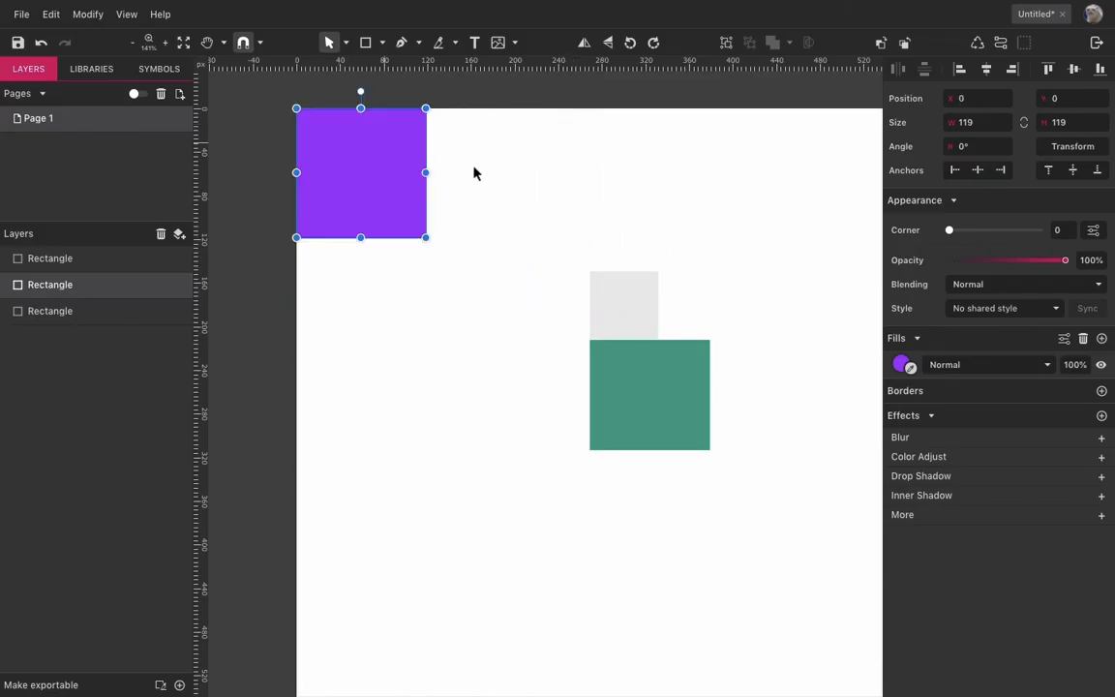
{"action": "left_click", "coordinate": [491, 174]}
{"action": "left_click_drag", "start_coordinate": [638, 304], "coordinate": [662, 142]}
{"action": "left_click_drag", "start_coordinate": [744, 200], "coordinate": [687, 194]}
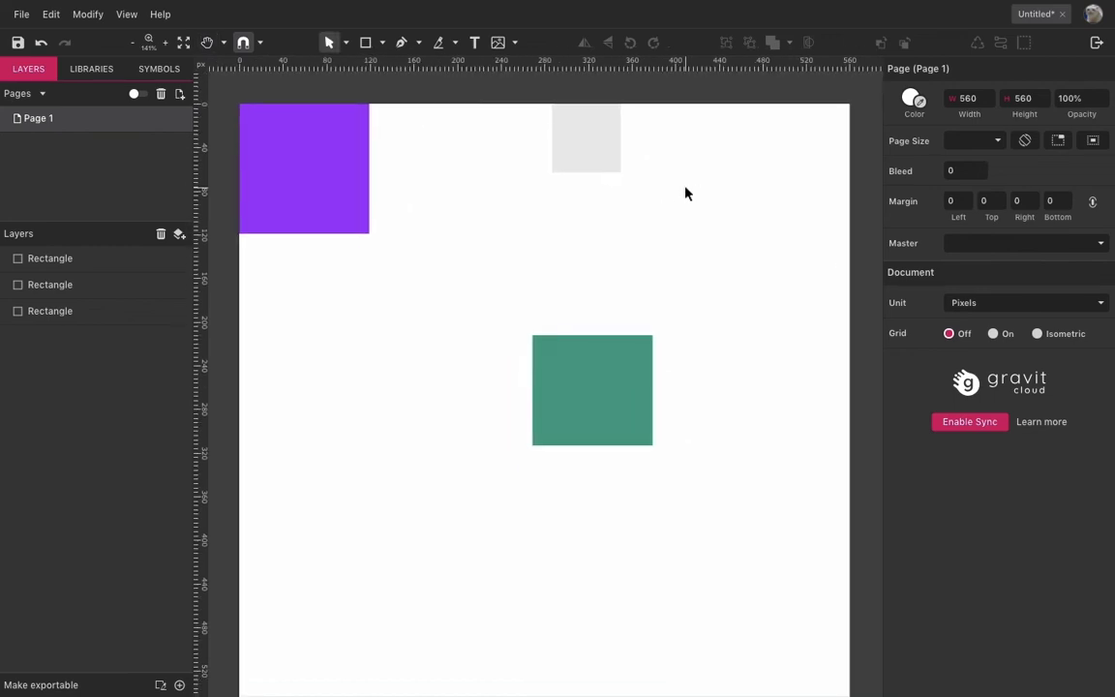
- Turn on Show Grid and Show Guide Lines to display the 10×10 grid and guides
{"action": "left_click", "coordinate": [260, 43]}
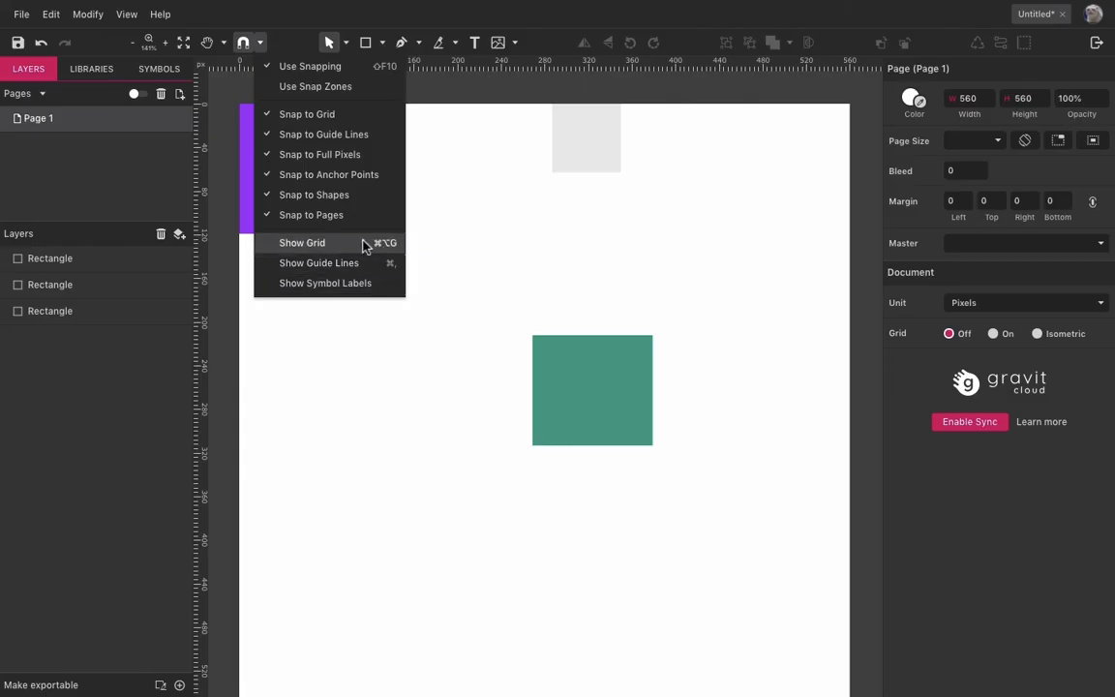
{"action": "left_click", "coordinate": [349, 250]}
{"action": "left_click", "coordinate": [259, 43]}
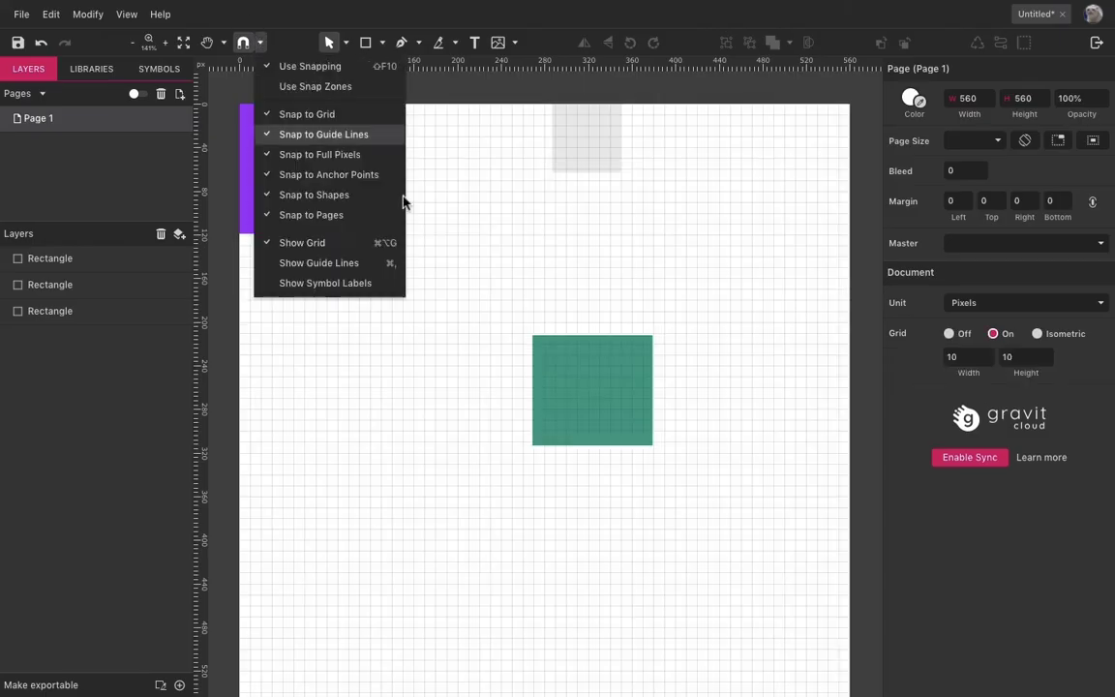
{"action": "left_click", "coordinate": [354, 262]}
{"action": "left_click", "coordinate": [259, 46]}
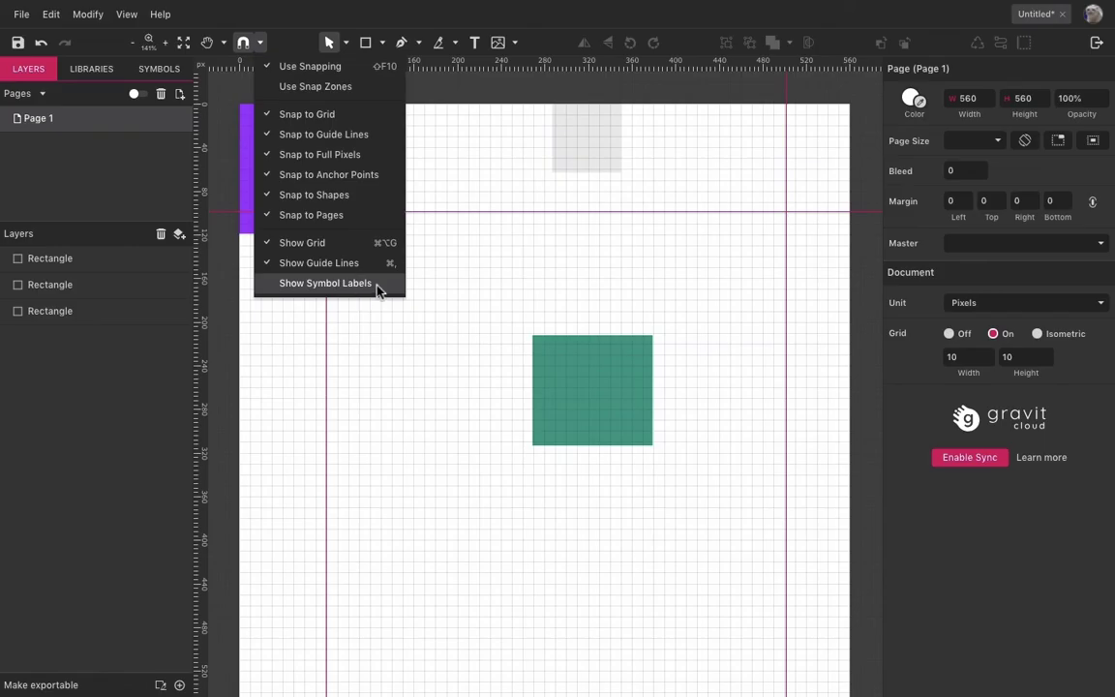
- Drag the green square up-left to X 220, Y 129, just below the horizontal guide
{"action": "left_click", "coordinate": [513, 272]}
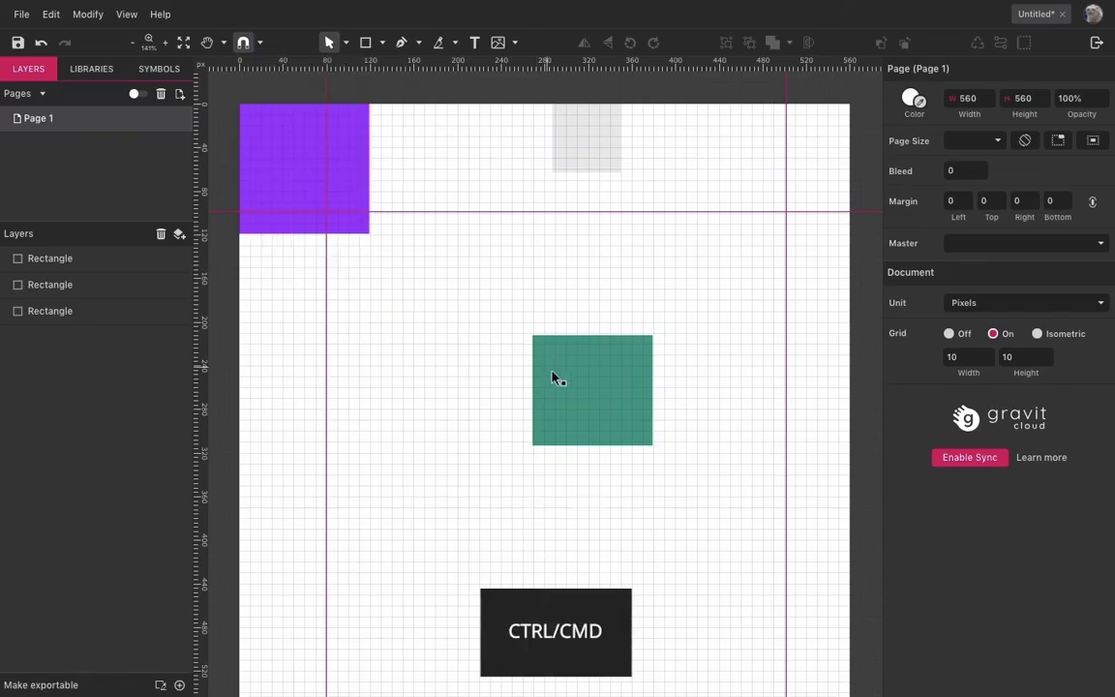
{"action": "left_click_drag", "start_coordinate": [600, 398], "coordinate": [538, 292]}
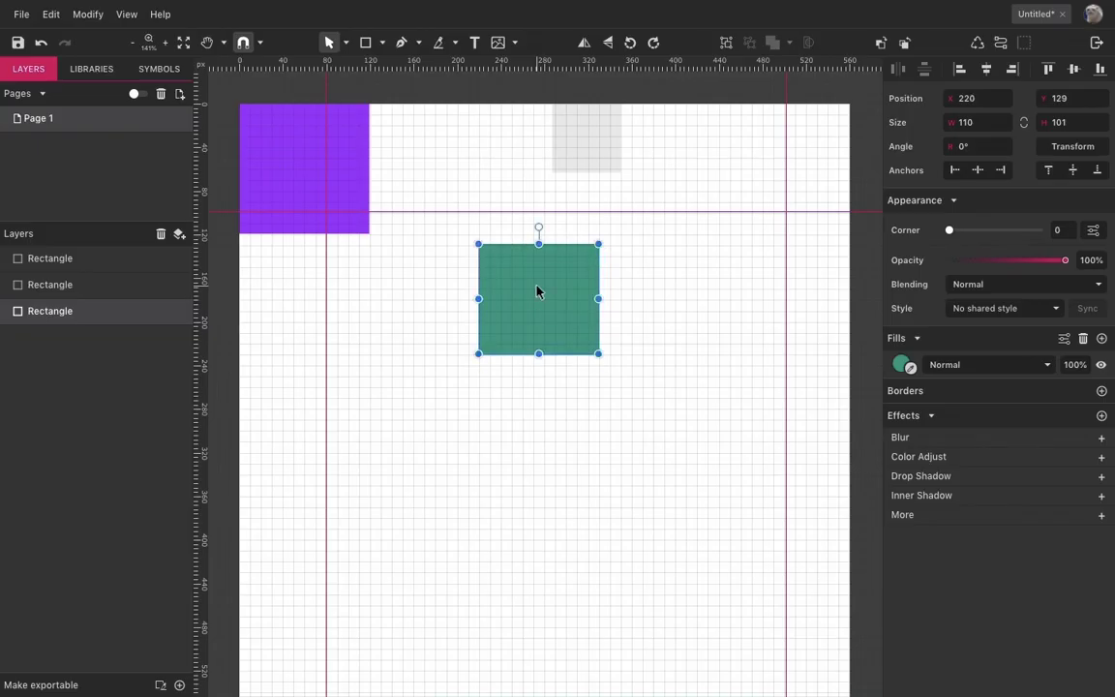